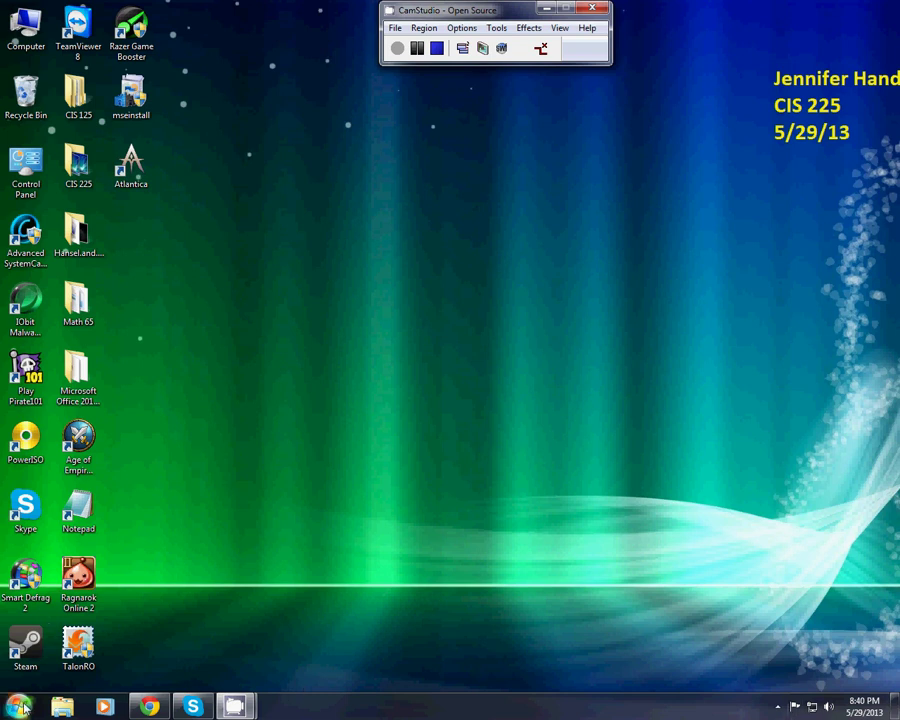
Open Windows Fax and Scan and read through the welcome fax in the Inbox.
left_click(20, 707)
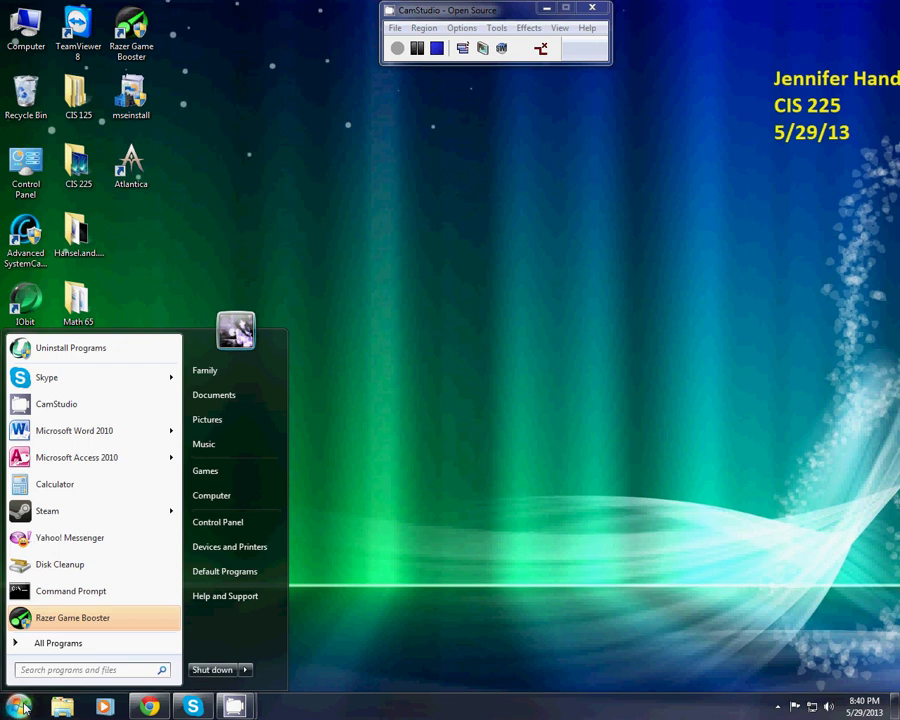
left_click(84, 645)
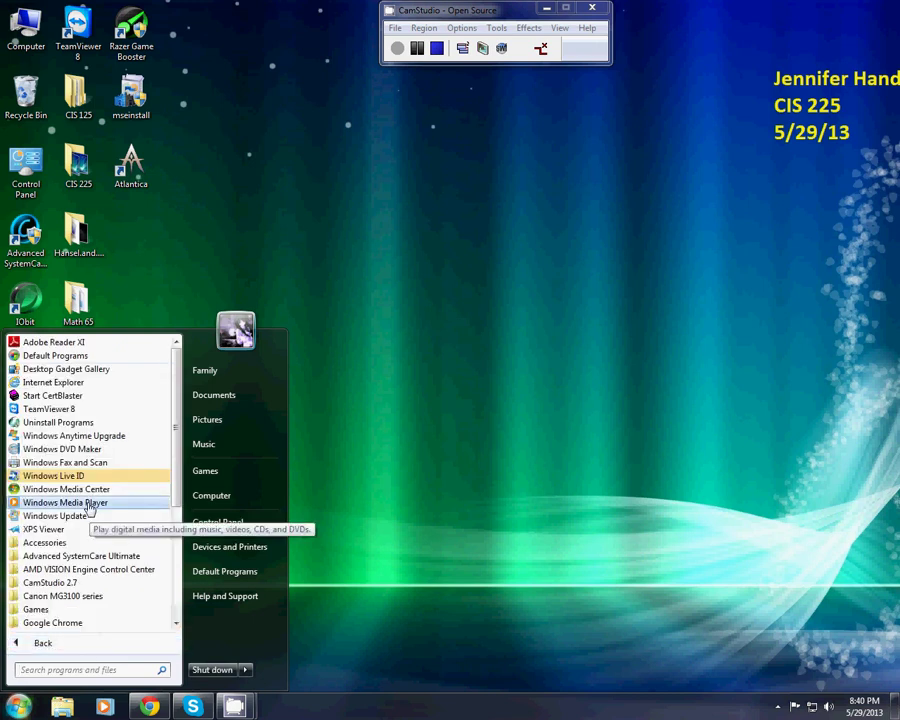
left_click(83, 465)
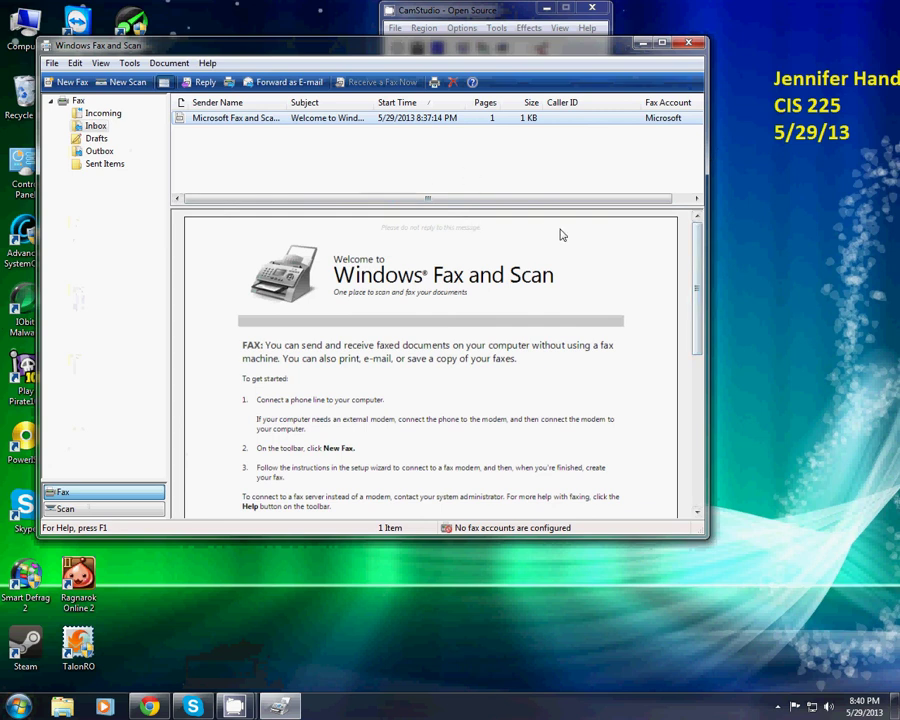
scroll(707, 290, "down", 1)
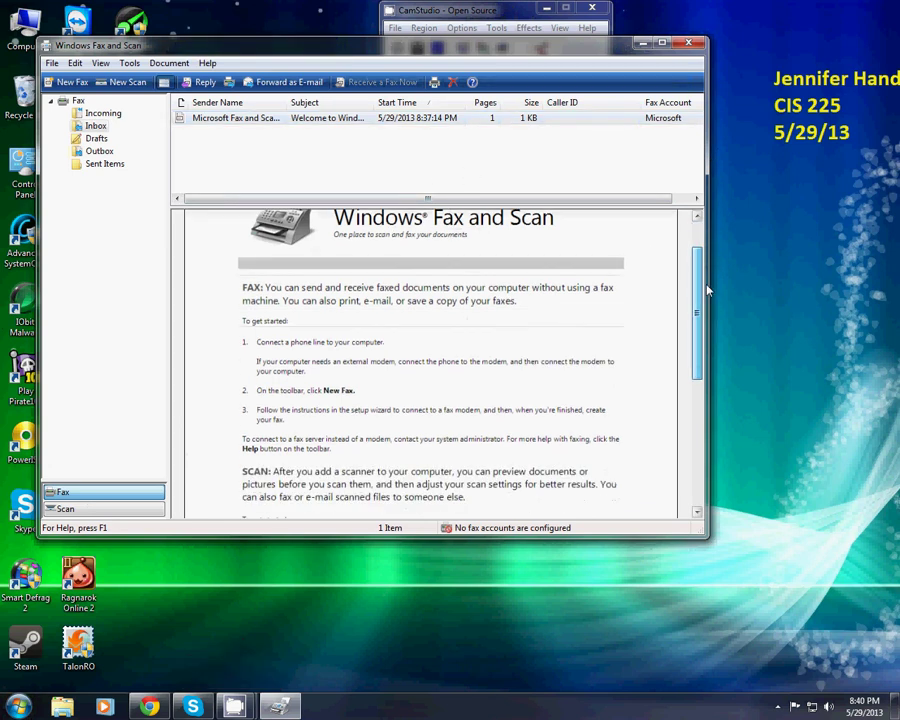
scroll(707, 300, "down", 2)
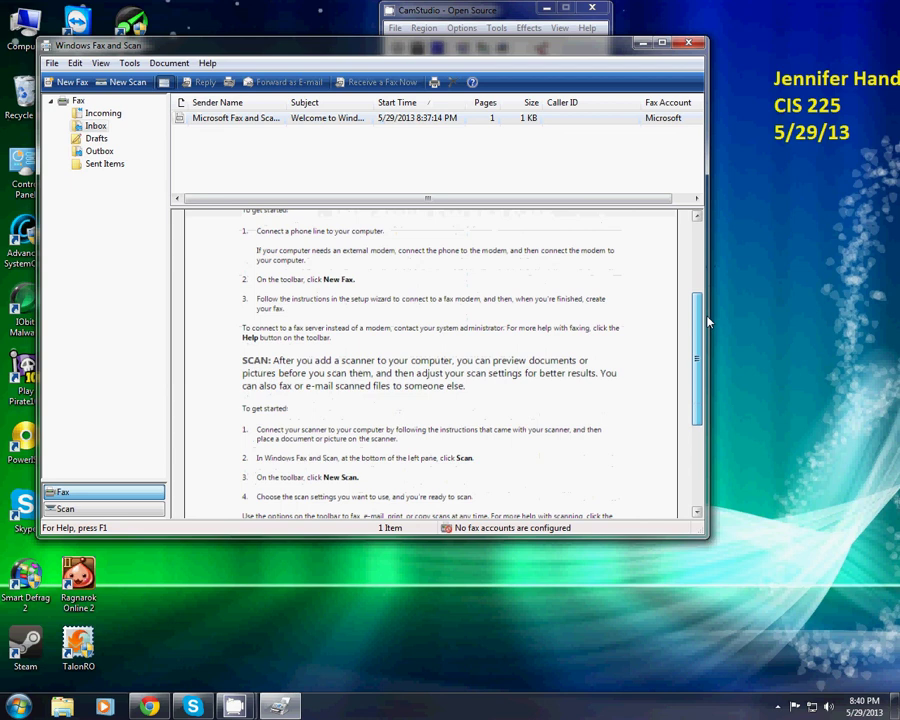
scroll(707, 321, "down", 3)
scroll(535, 290, "up", 6)
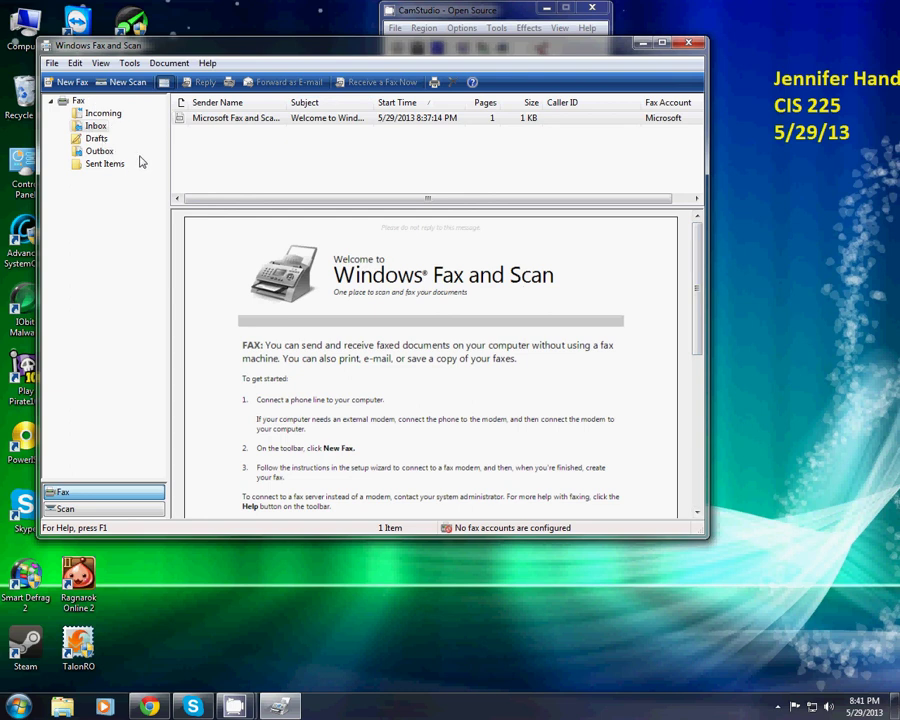
View the general properties of the welcome fax and close the properties dialog.
right_click(403, 329)
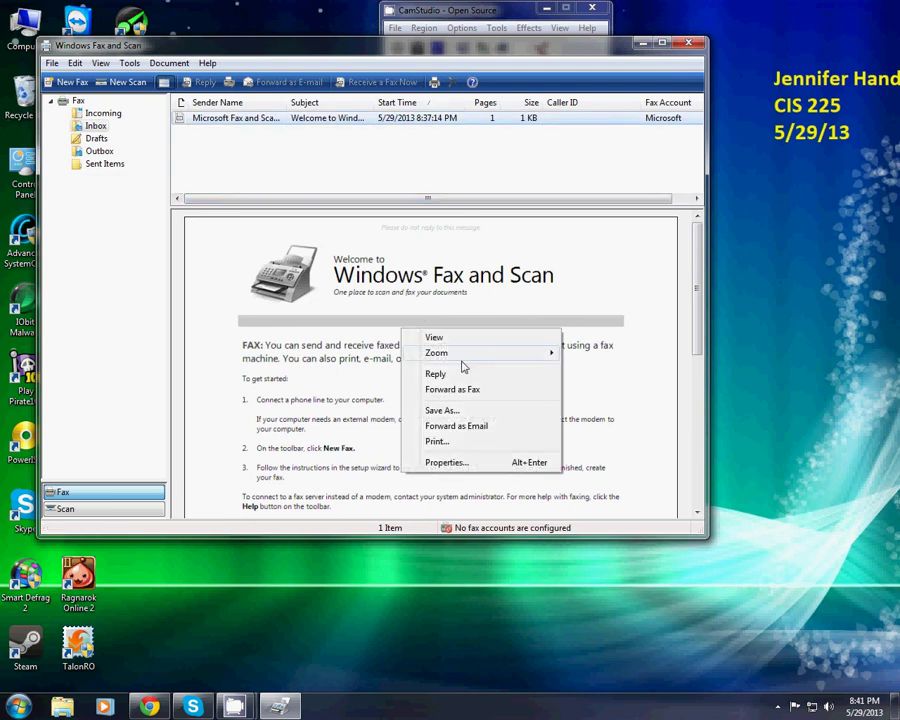
left_click(372, 252)
right_click(372, 252)
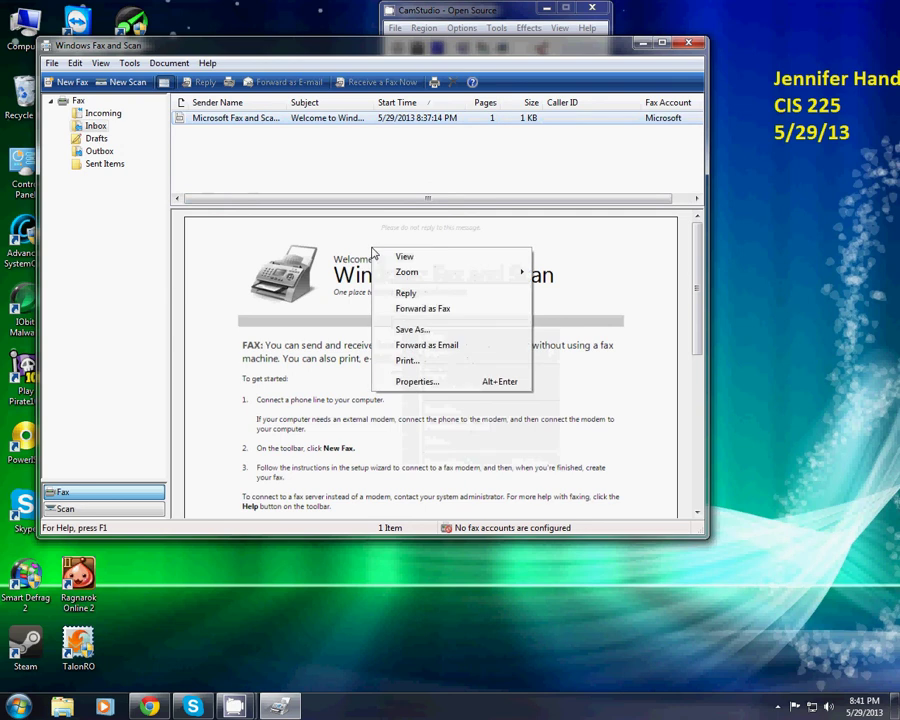
left_click(346, 301)
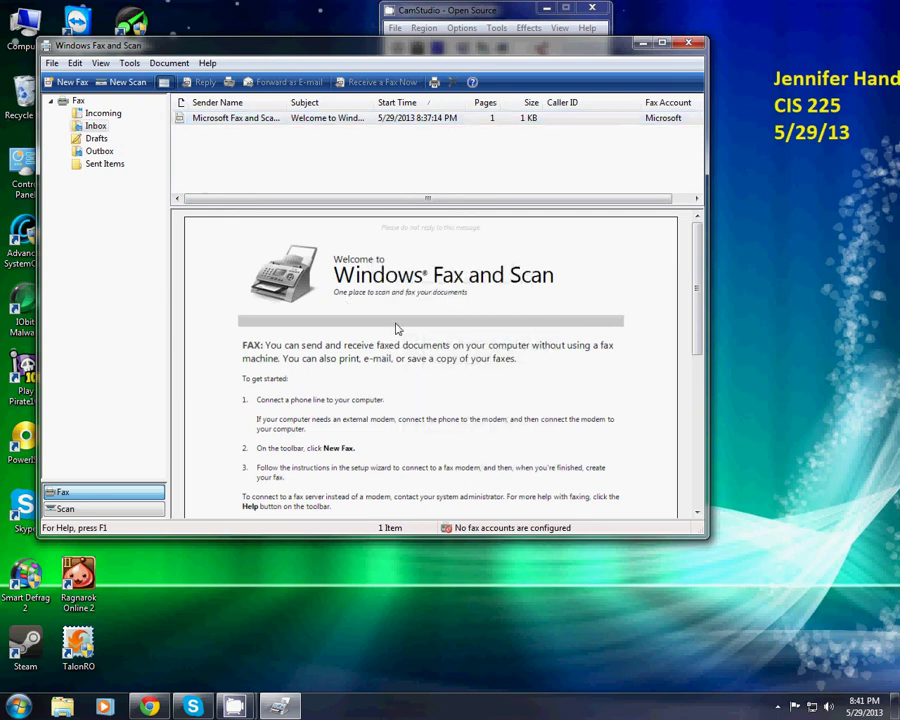
right_click(382, 273)
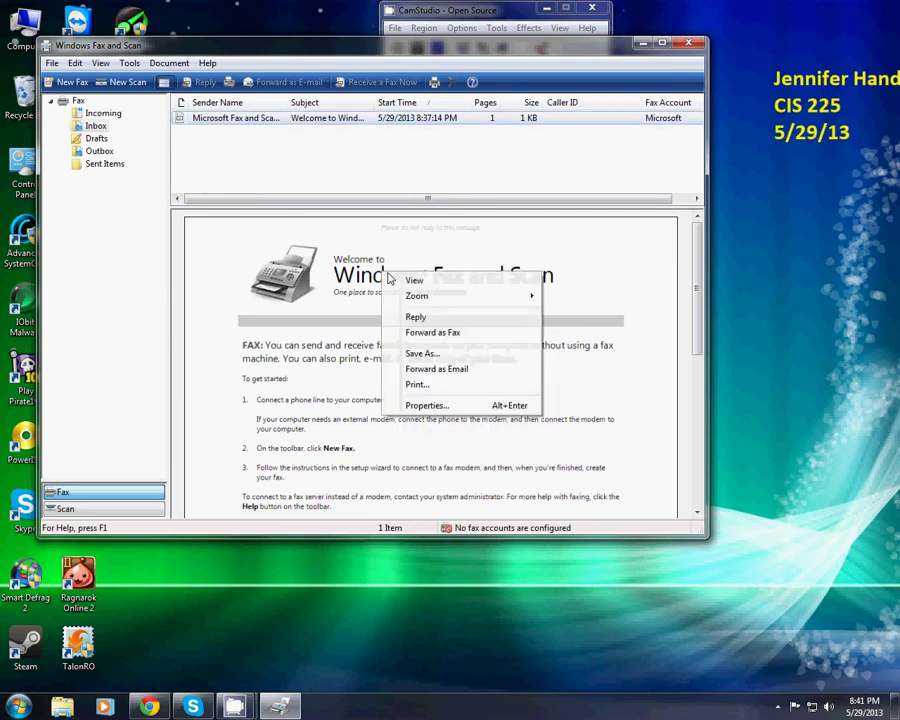
left_click(428, 405)
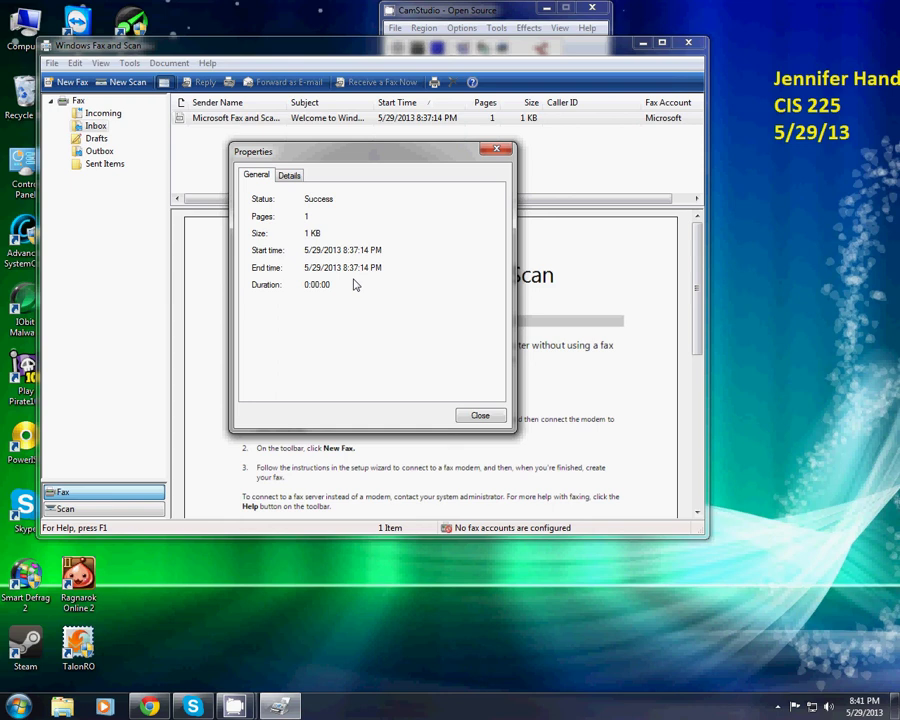
left_click(478, 415)
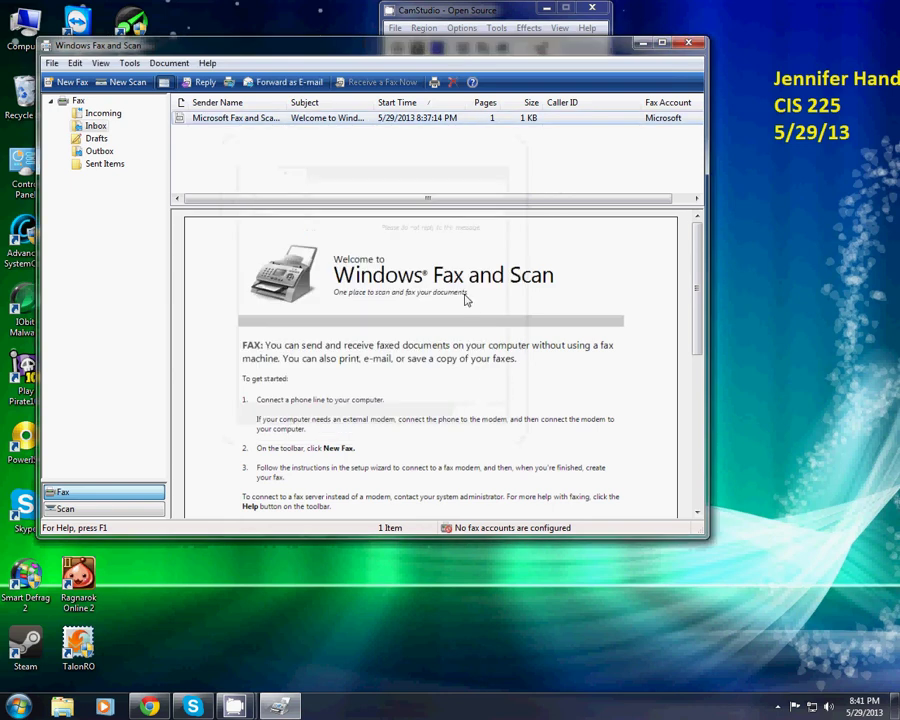
Zoom the welcome fax preview out to 25% and return it to Fit to Width.
right_click(505, 348)
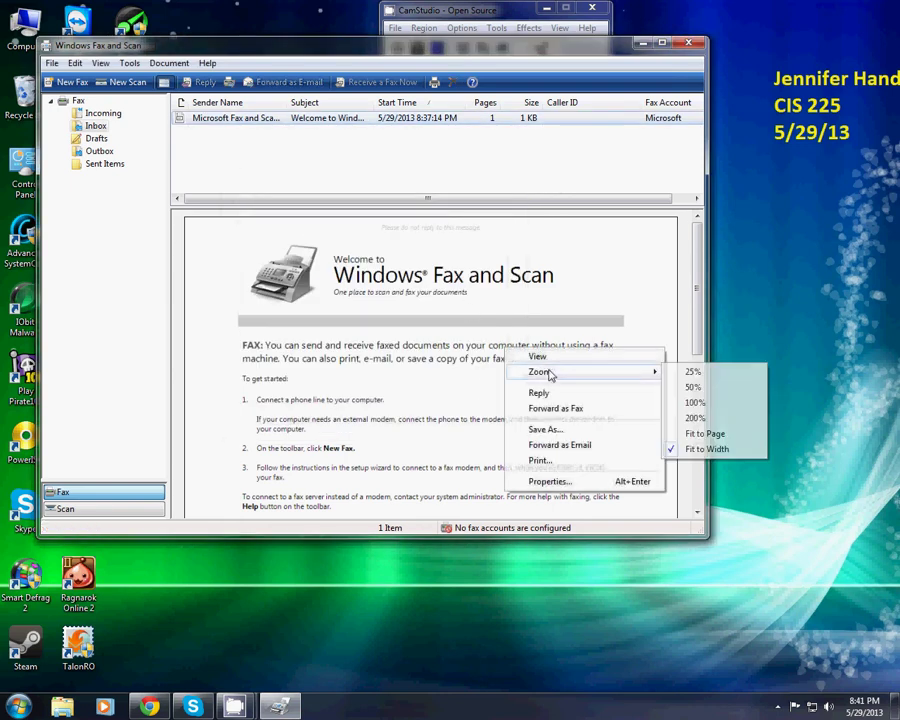
mouse_move(640, 372)
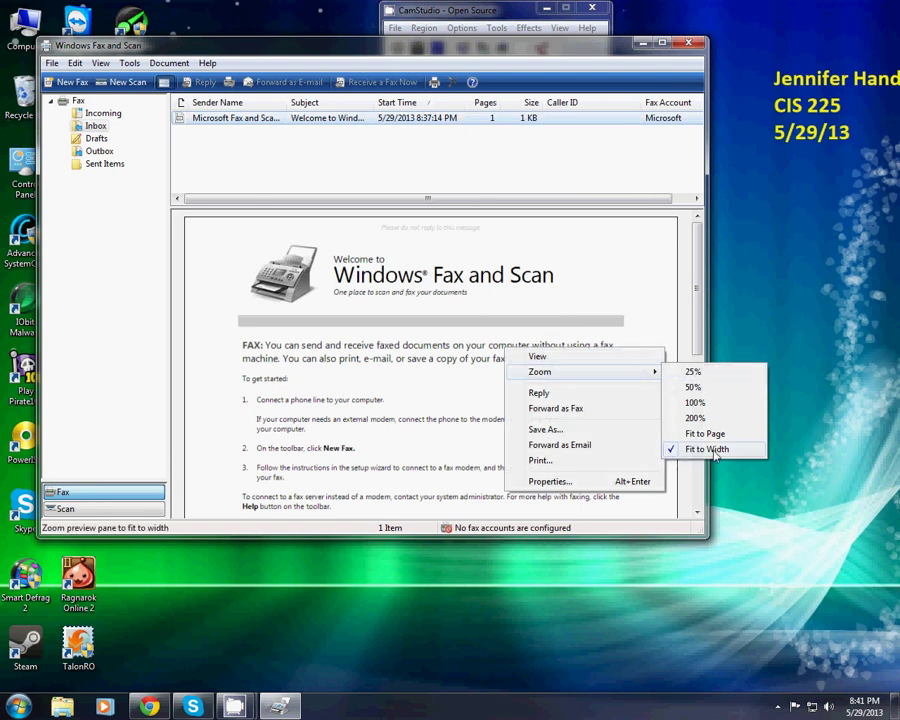
left_click(705, 375)
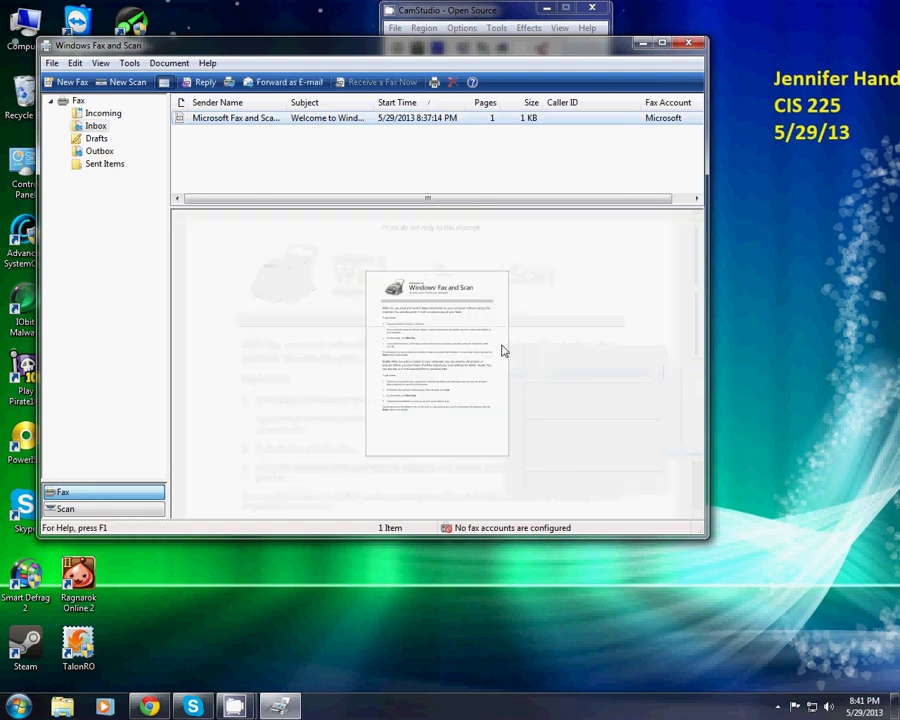
right_click(433, 311)
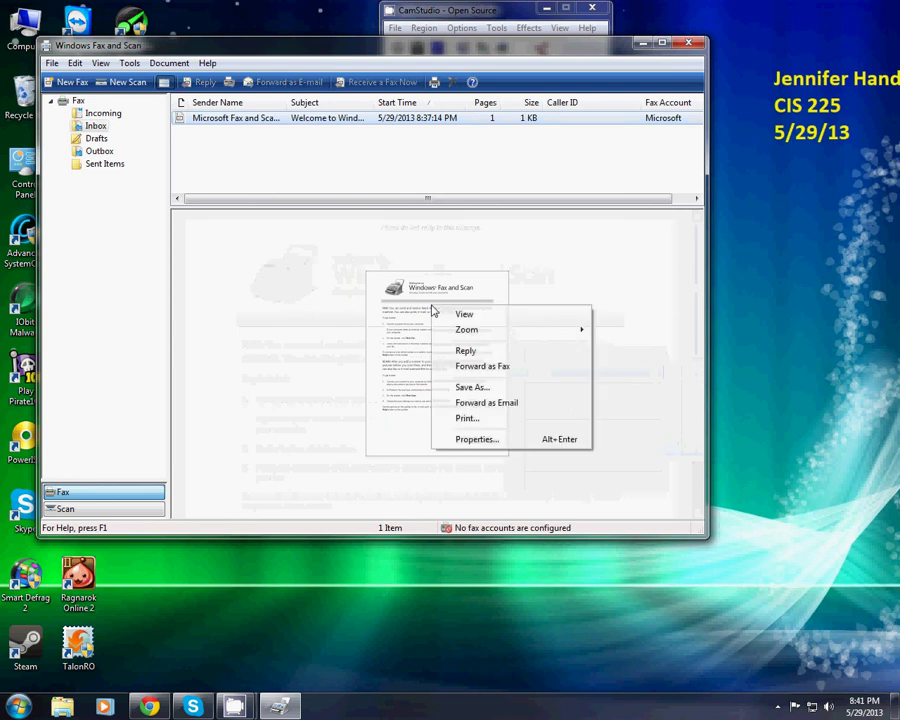
mouse_move(478, 333)
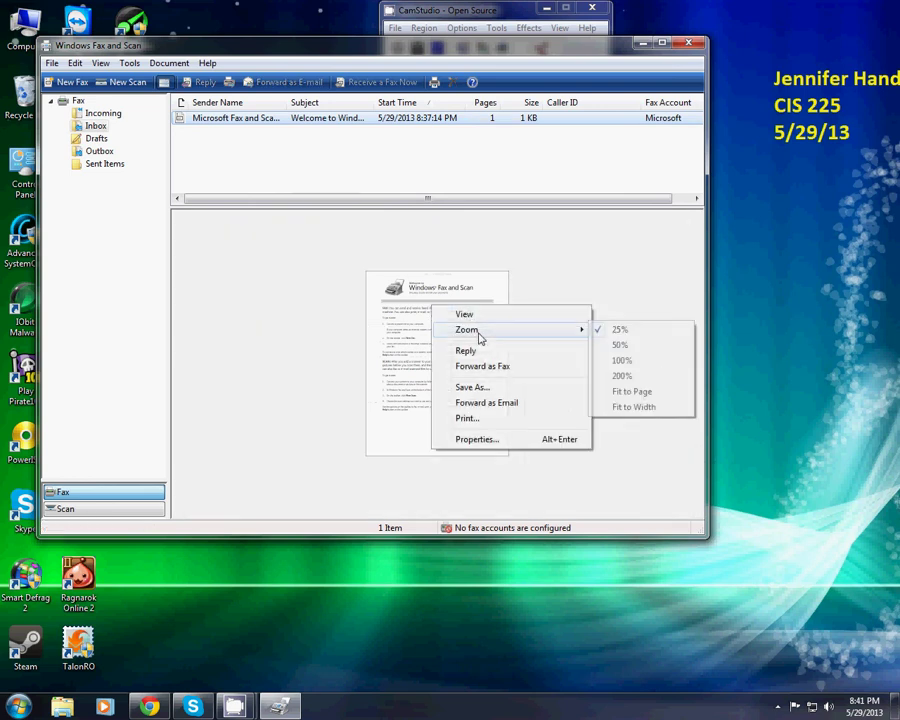
left_click(635, 407)
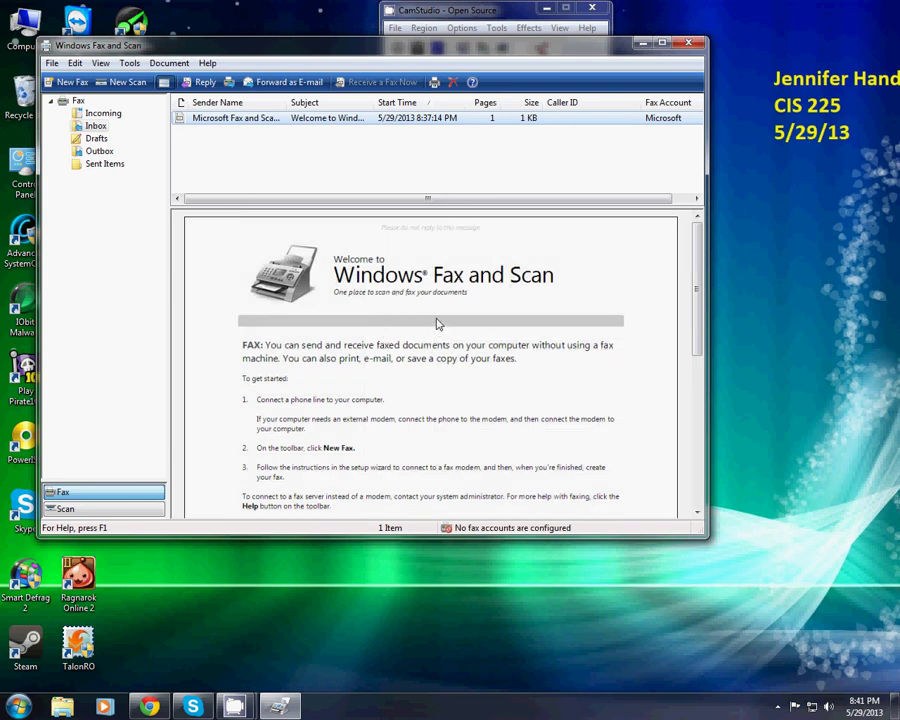
Examine the Sender Information form for fax cover pages and cancel it without entering anything.
left_click(129, 64)
left_click(170, 79)
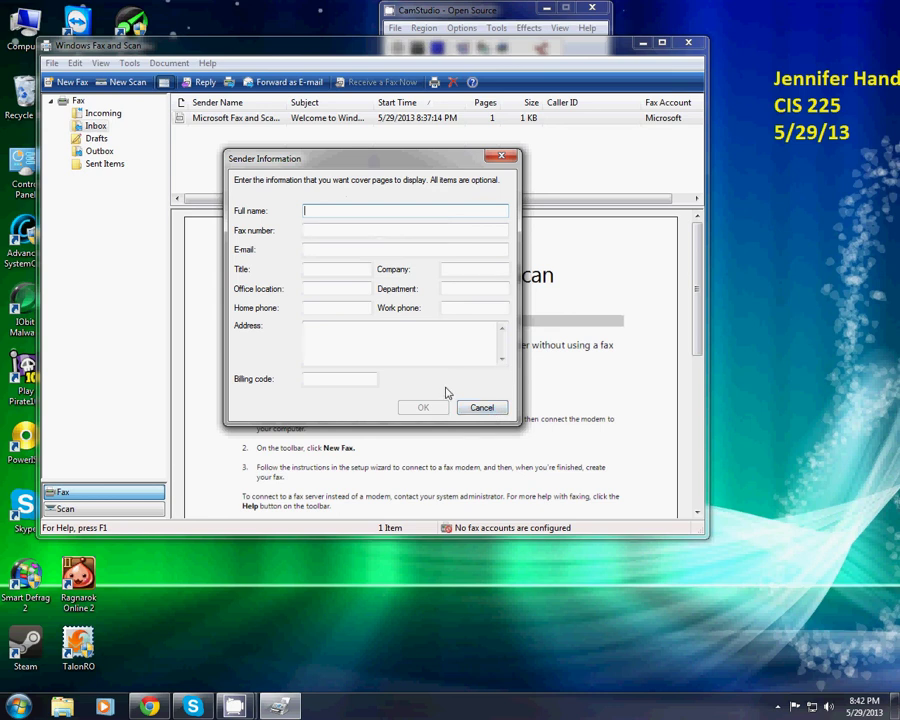
left_click(490, 409)
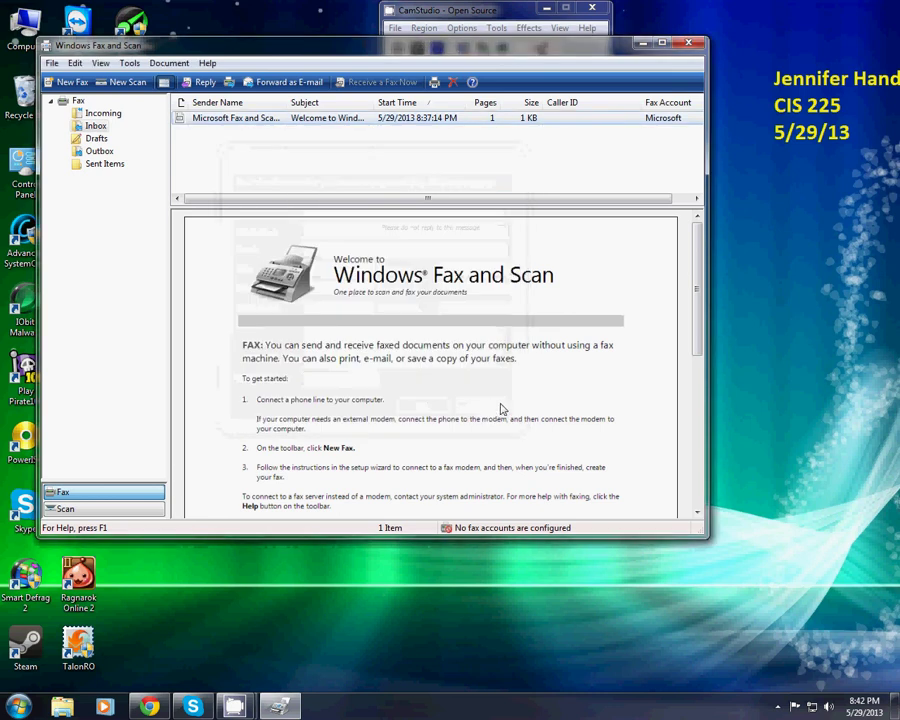
Start a new fax, skipping the fax modem or server setup, and move the fax window higher over the main window.
left_click(72, 82)
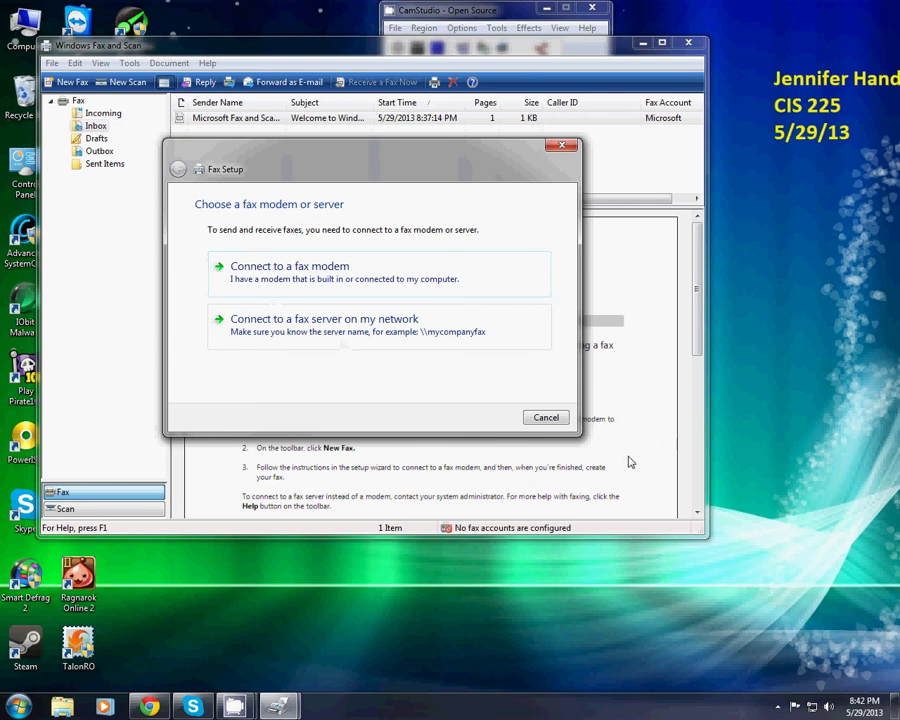
left_click(546, 418)
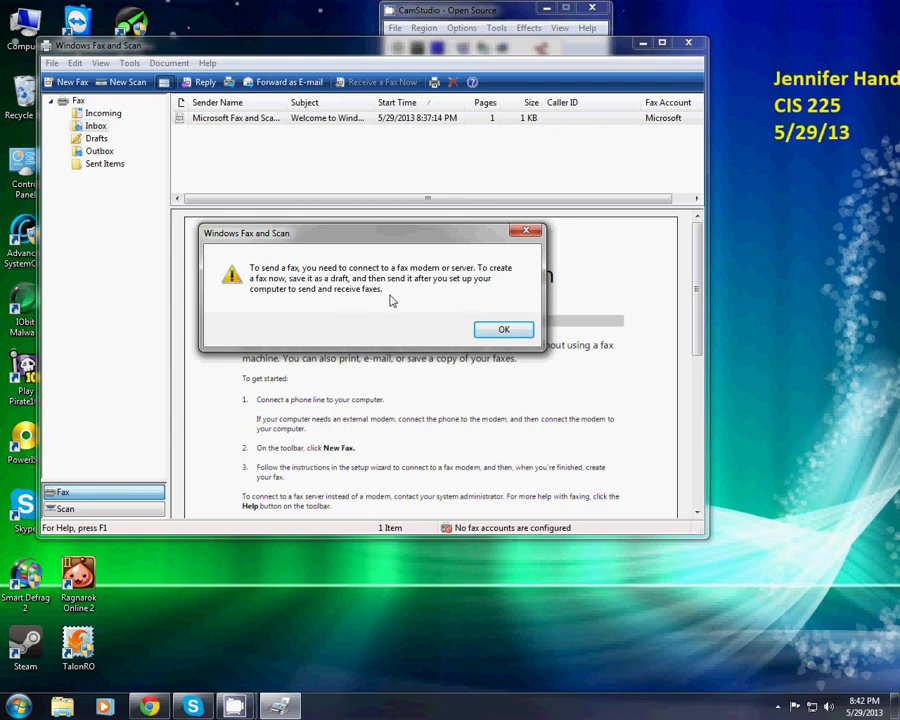
left_click(504, 329)
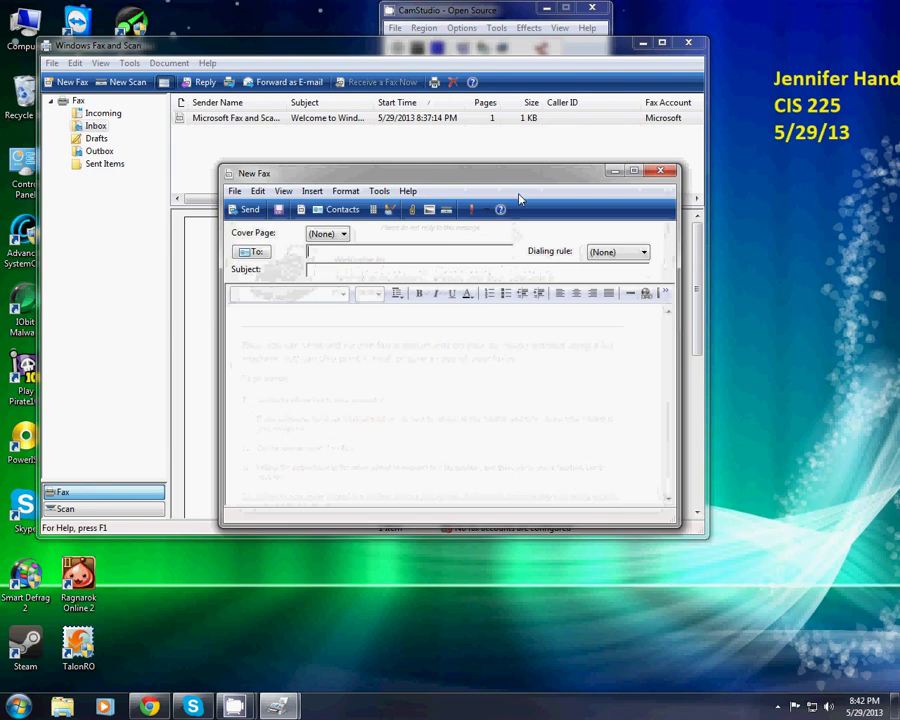
left_click_drag(516, 175, 498, 138)
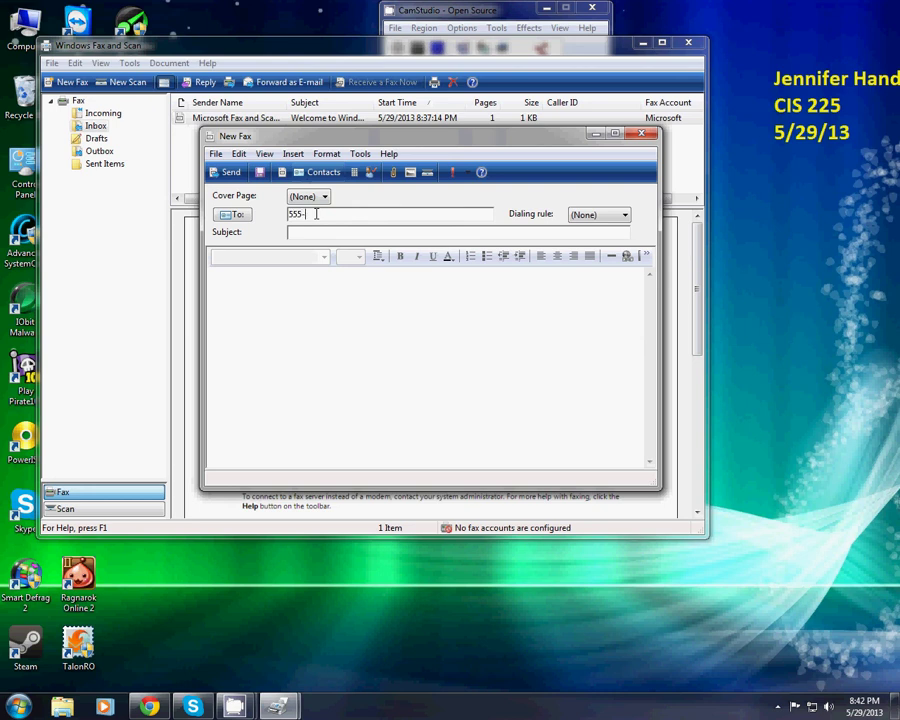
Enter the recipient's fax number and give the fax the subject "Test Fax".
type("12")
type("Te")
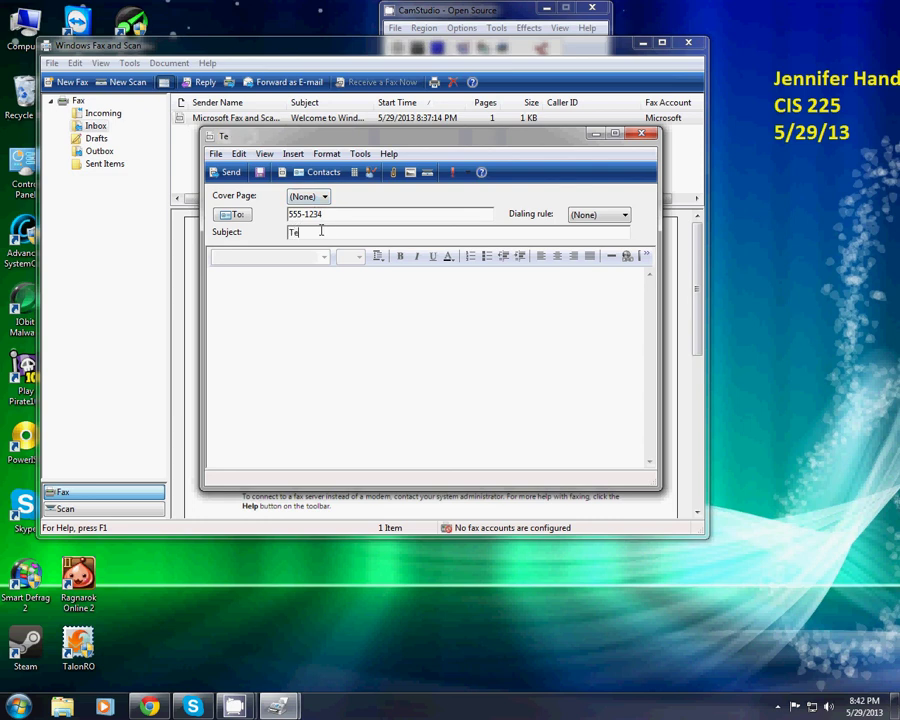
type("st Fax")
Write "This is my test fax." as the message body, with a capital T.
left_click(319, 299)
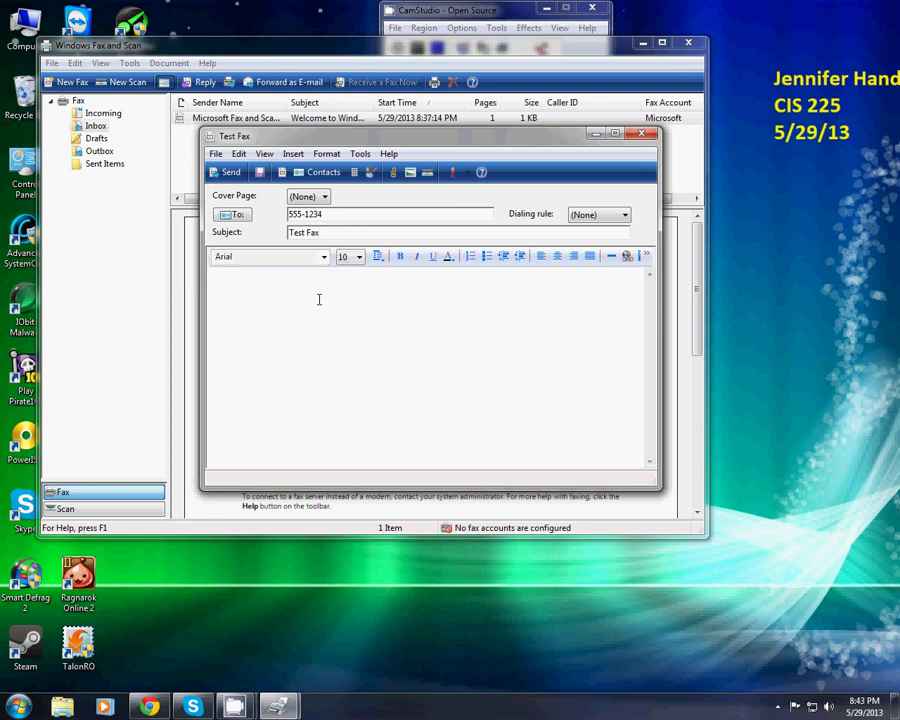
type("this is my test")
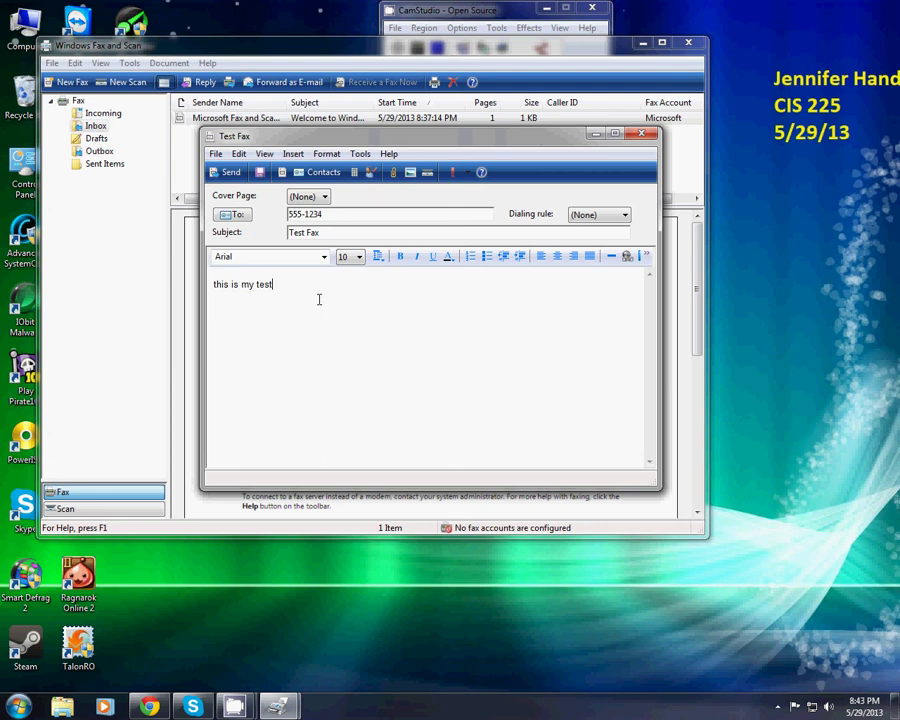
type(" fax.")
left_click(218, 285)
key("BackSpace")
type("T")
left_click(334, 298)
Exit the main fax window and close the test fax, saving it as a draft with the saved-copy notice turned off for the future.
left_click(52, 63)
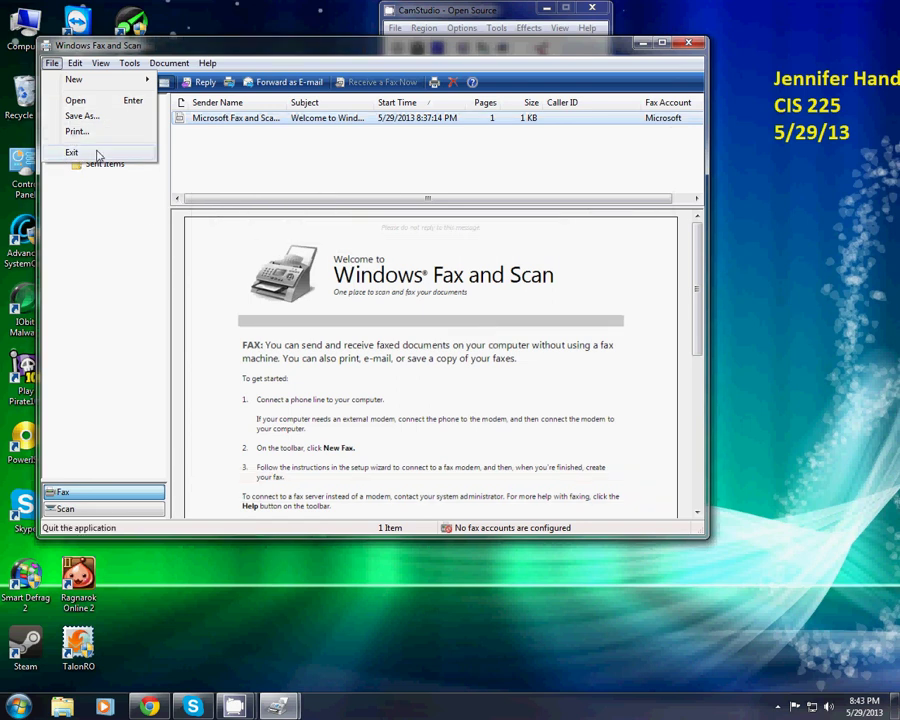
left_click(99, 155)
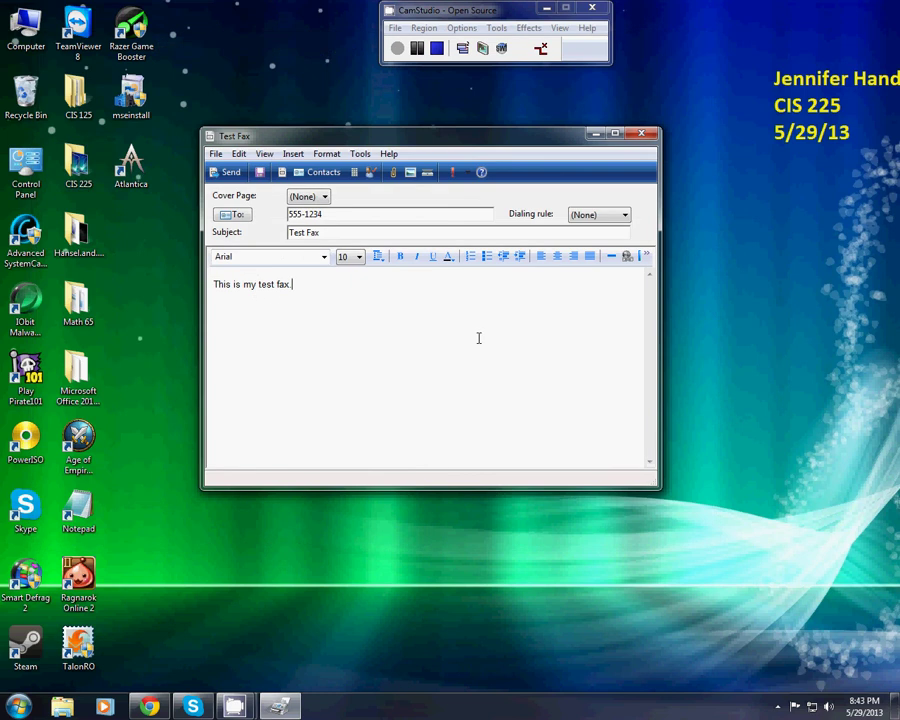
left_click(215, 154)
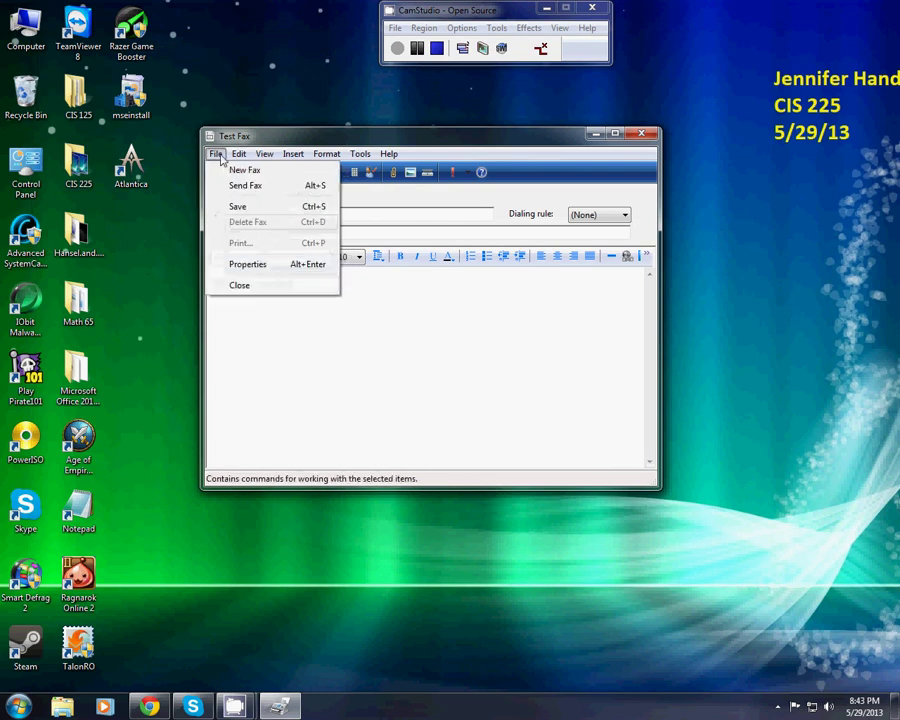
left_click(237, 286)
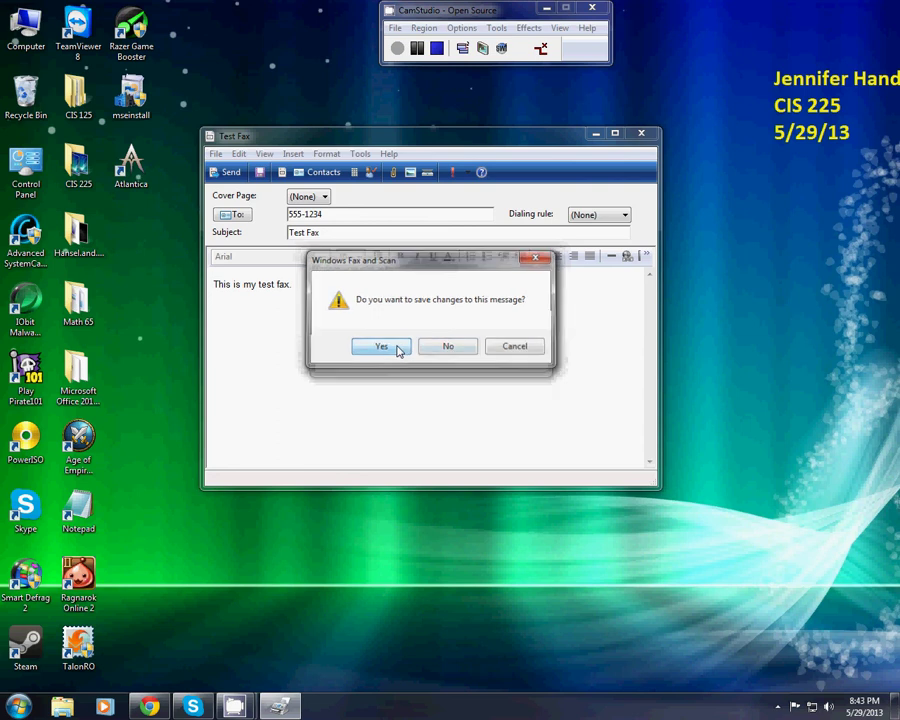
left_click(398, 350)
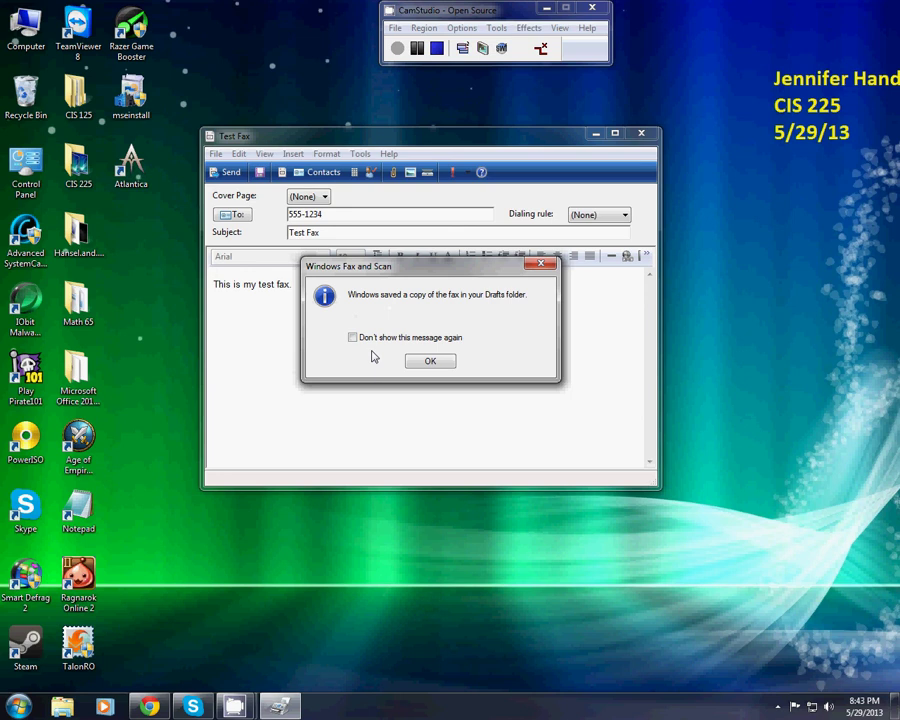
left_click(353, 339)
left_click(440, 363)
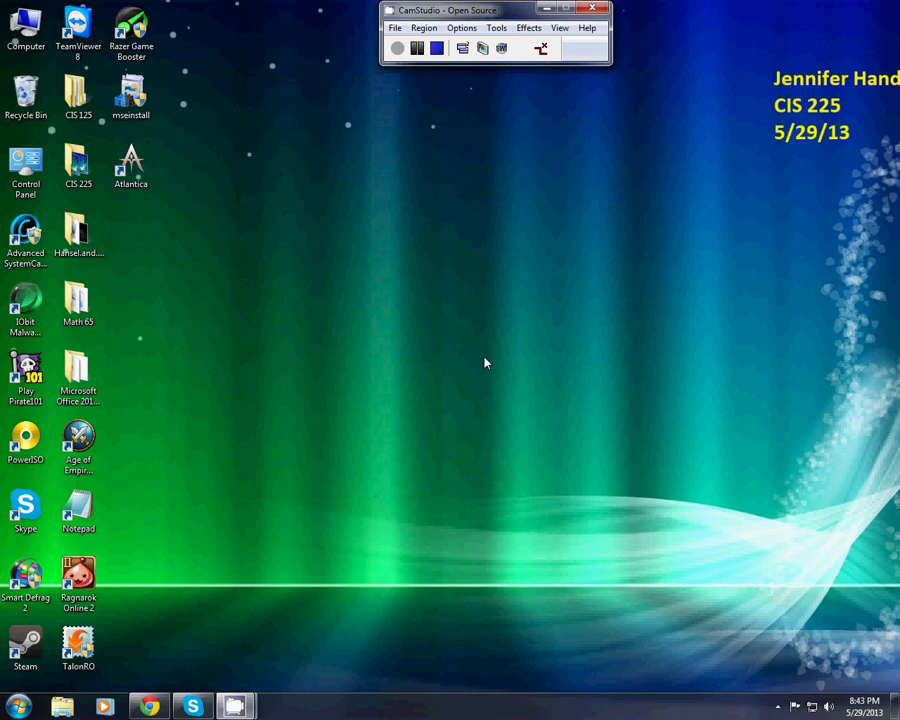
Reopen Windows Fax and Scan from the list of installed programs.
left_click(20, 705)
left_click(100, 641)
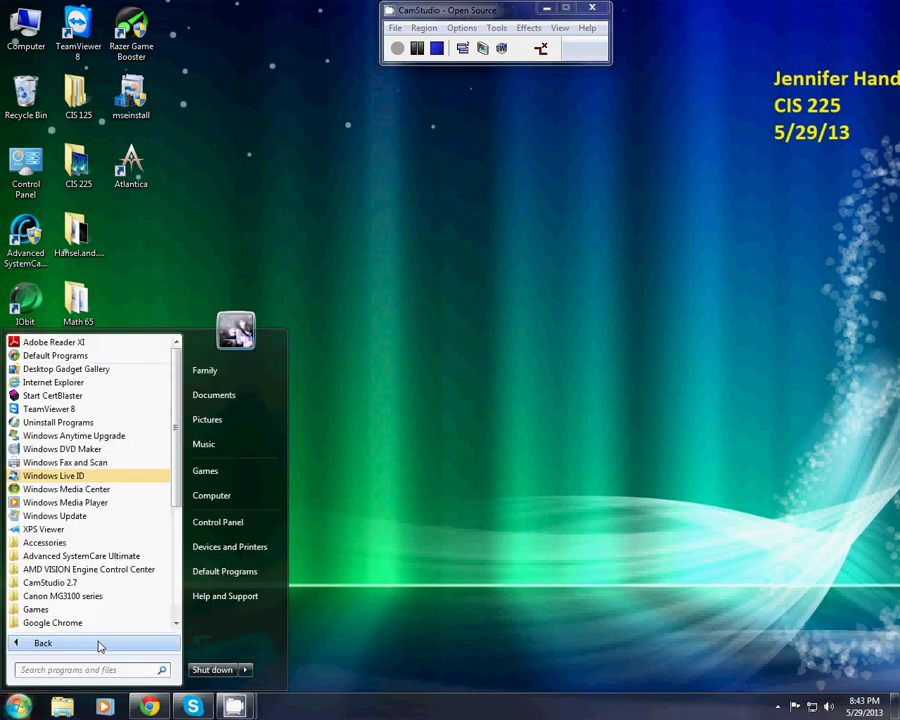
left_click(100, 463)
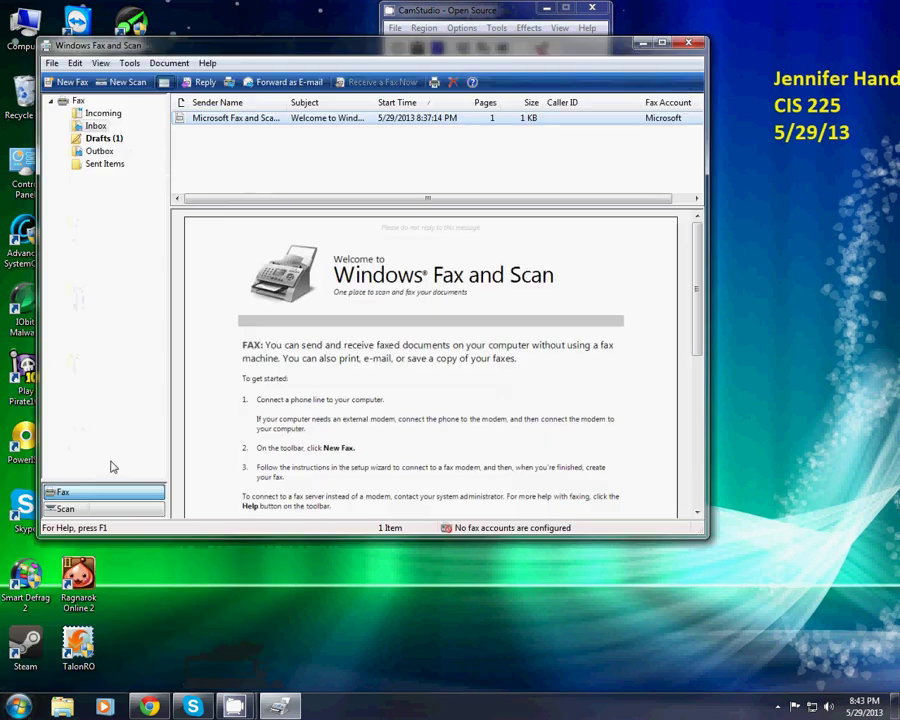
Open Test Fax from the Drafts folder to check its contents, and close both the draft and the program.
left_click(104, 139)
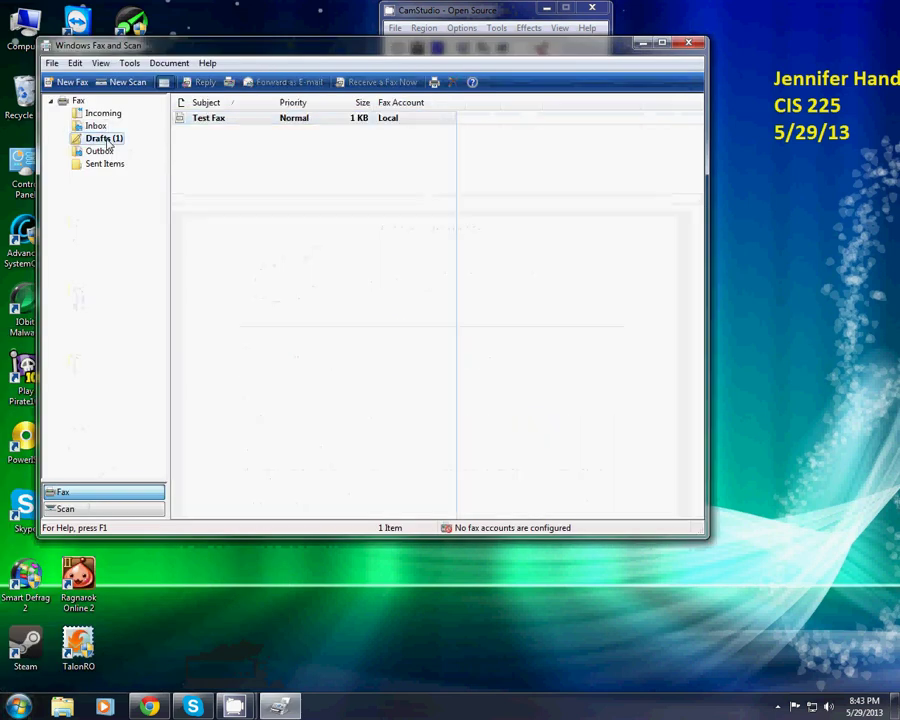
left_click(237, 121)
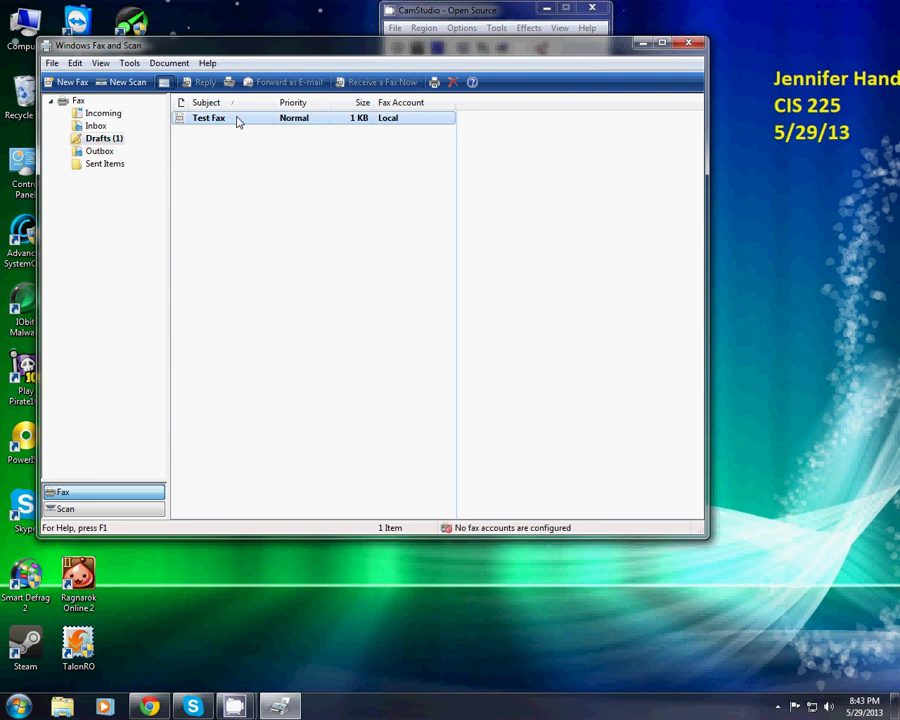
double_click(222, 122)
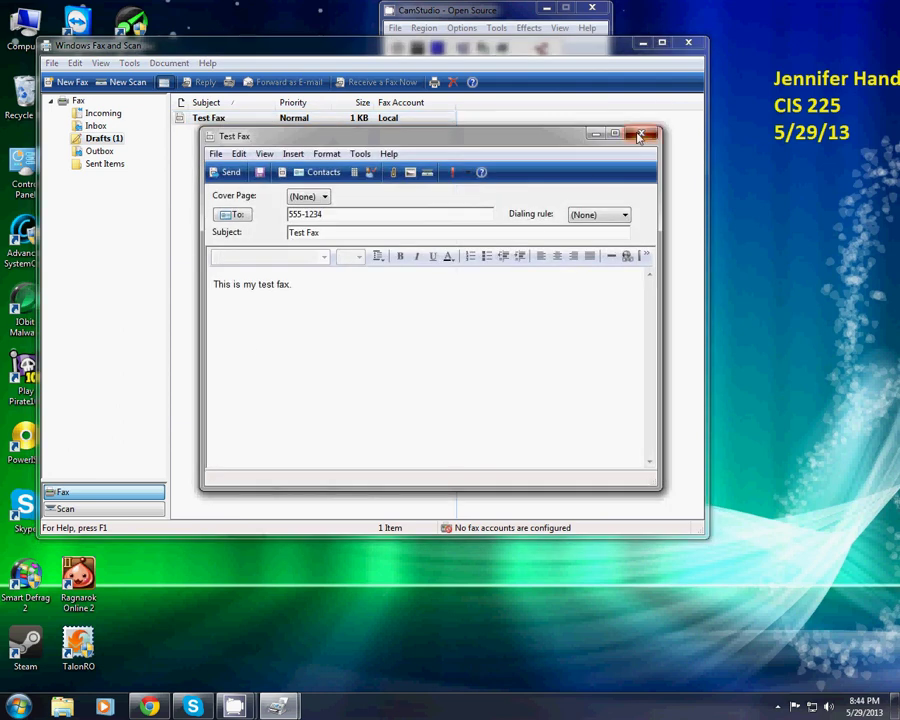
left_click(641, 133)
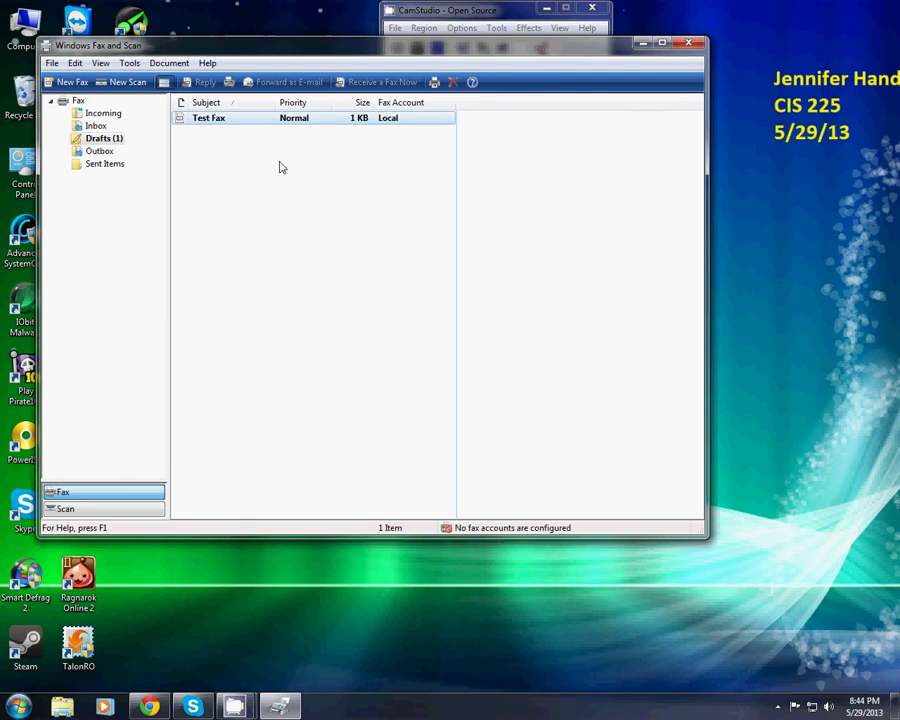
left_click(697, 45)
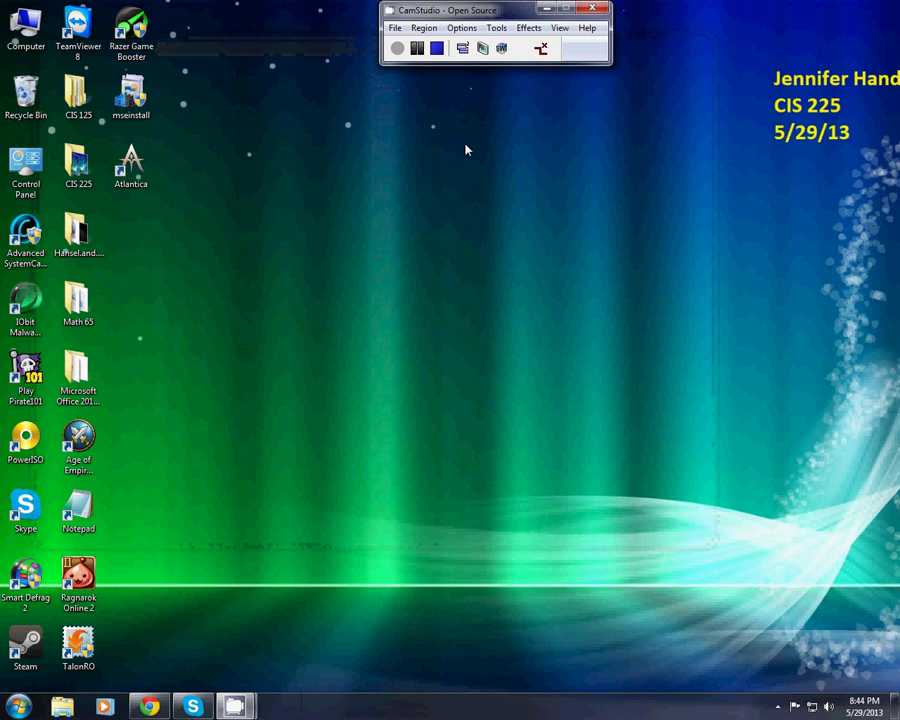